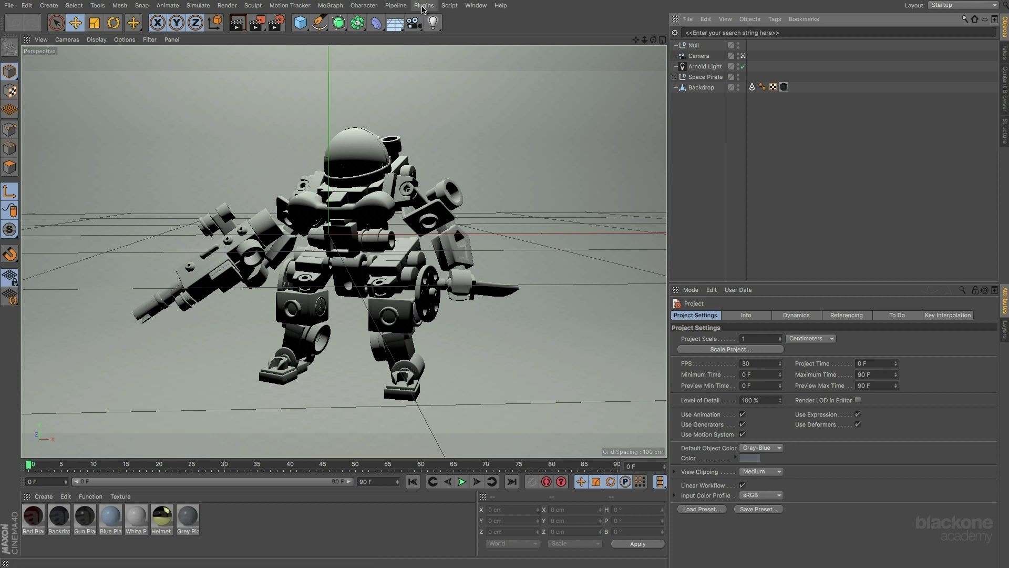
Step: Show the C4DtoA submenu under Plugins, listing Arnold Light, Arnold Sky and Flush caches
click(423, 6)
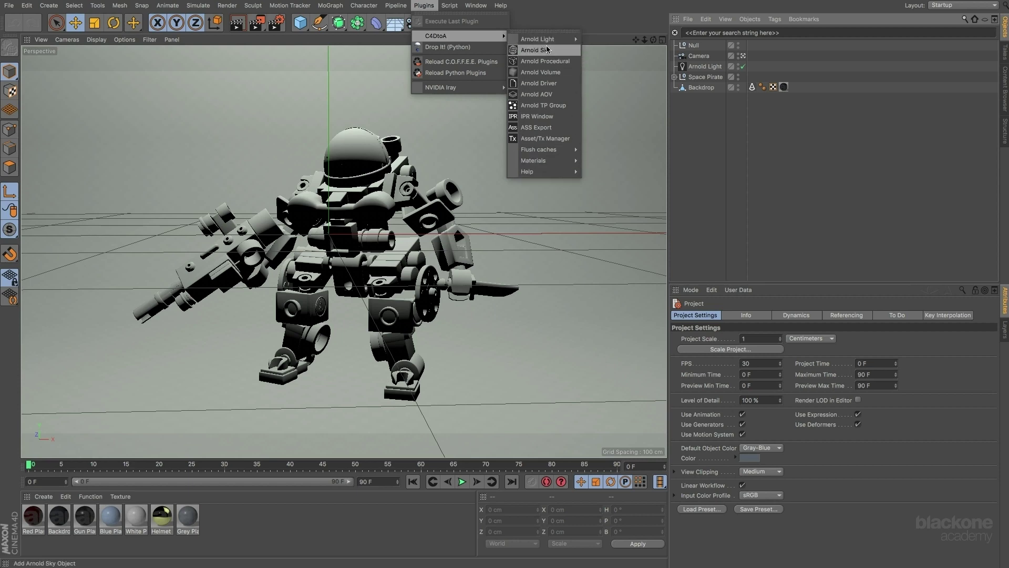
mouse_move(458, 35)
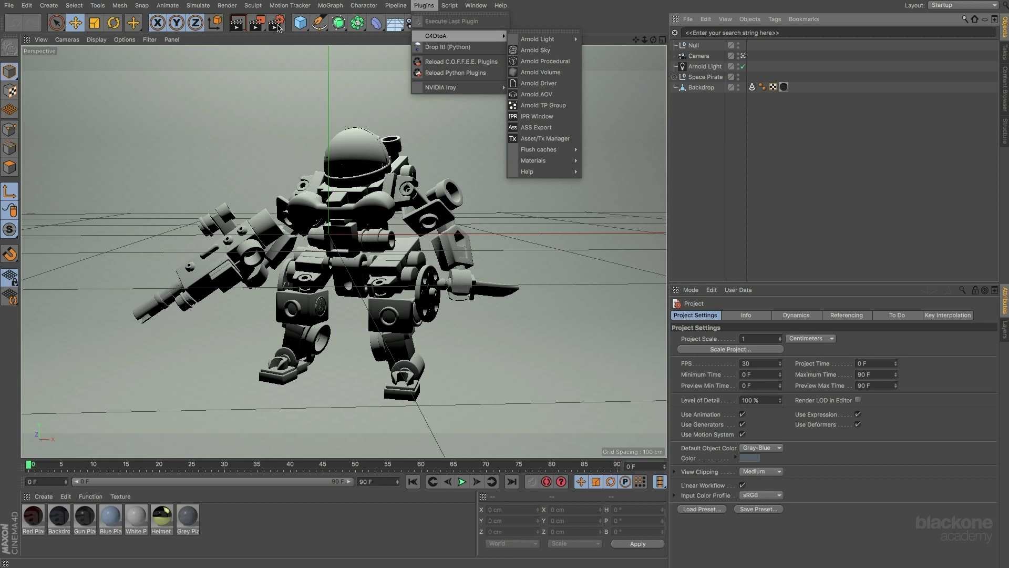
Step: Verify Render Settings uses Arnold Renderer, collapse its Sampling section, and close the window
click(278, 27)
click(278, 25)
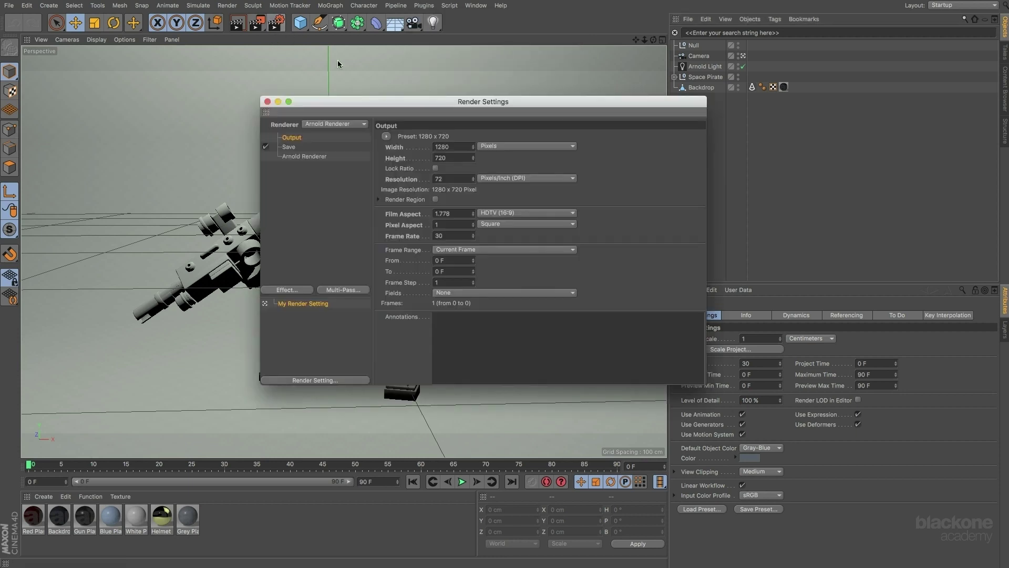
click(330, 122)
click(342, 178)
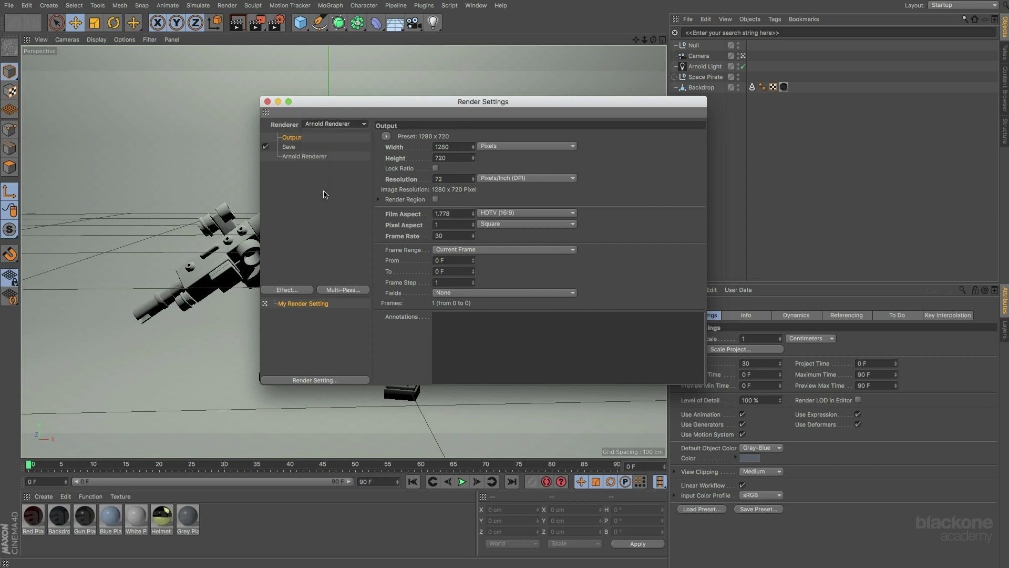
click(305, 156)
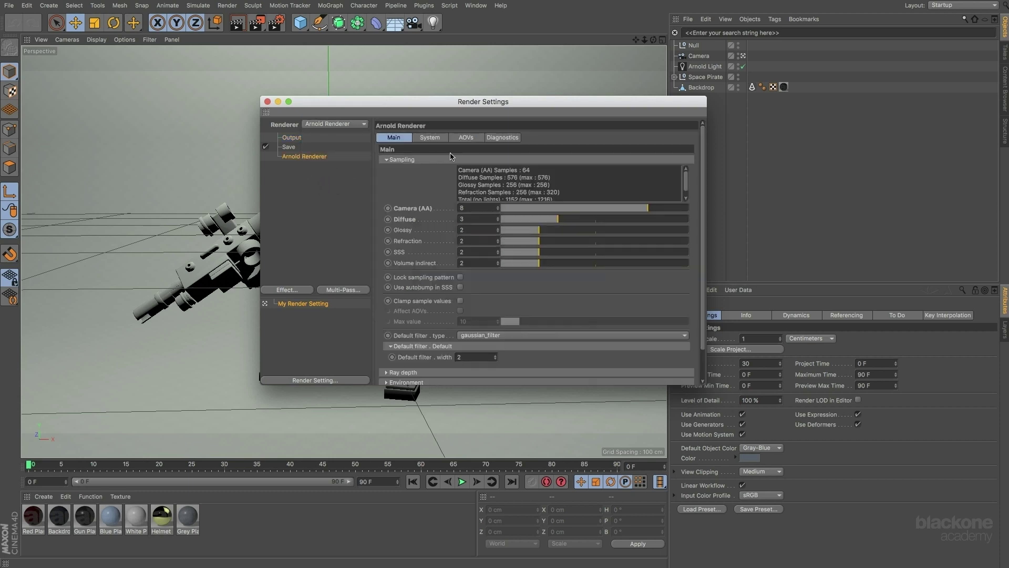
click(386, 160)
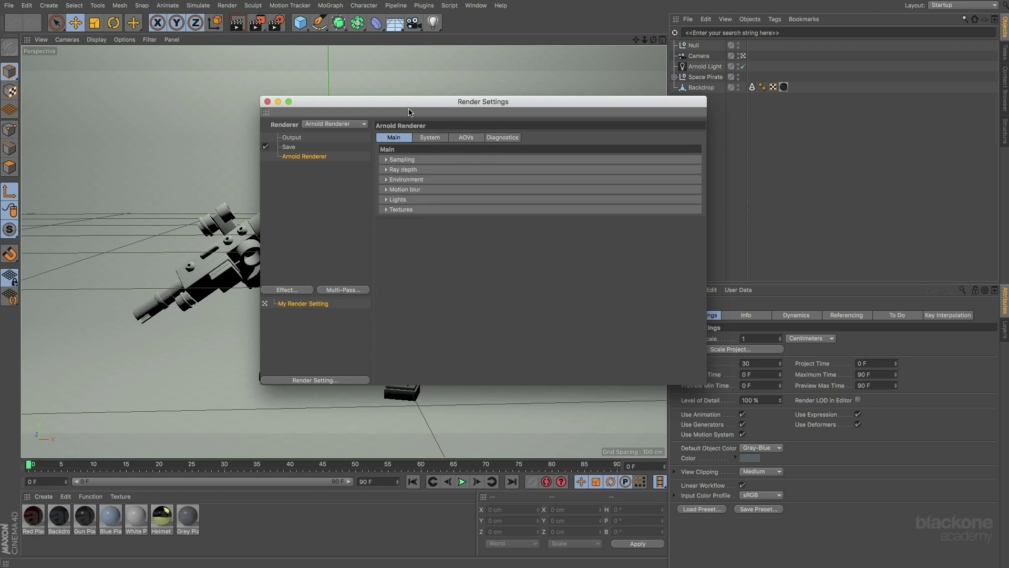
click(268, 102)
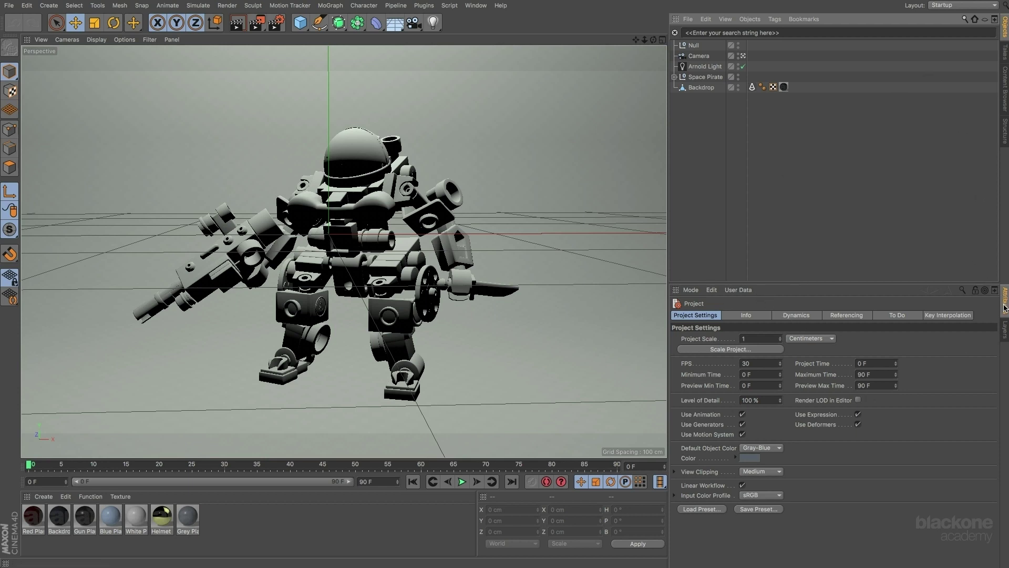
Step: Set Attributes and Objects panels to Tabs > Top and move Attributes into a column beside Objects
right_click(1005, 308)
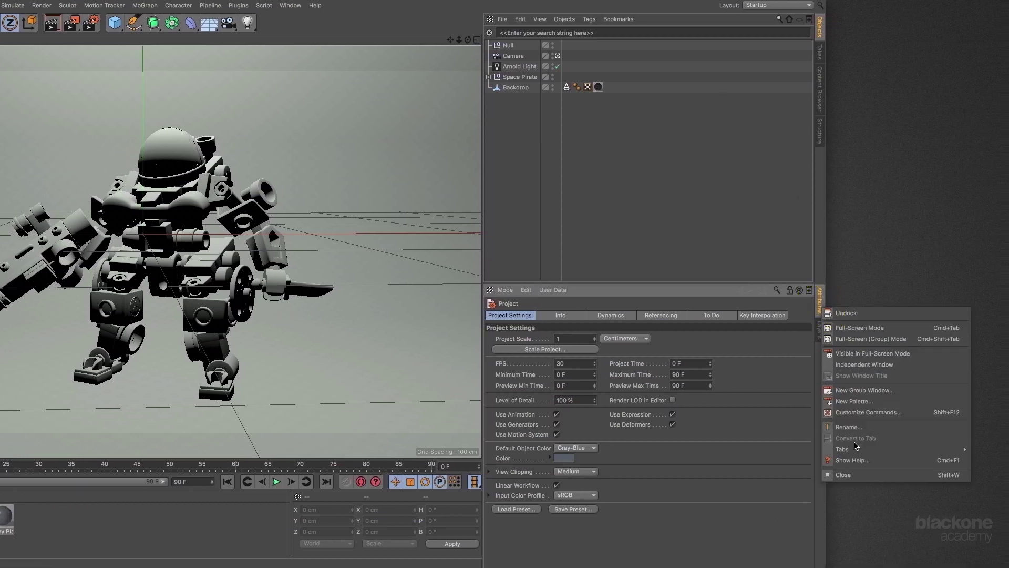
mouse_move(891, 449)
click(988, 454)
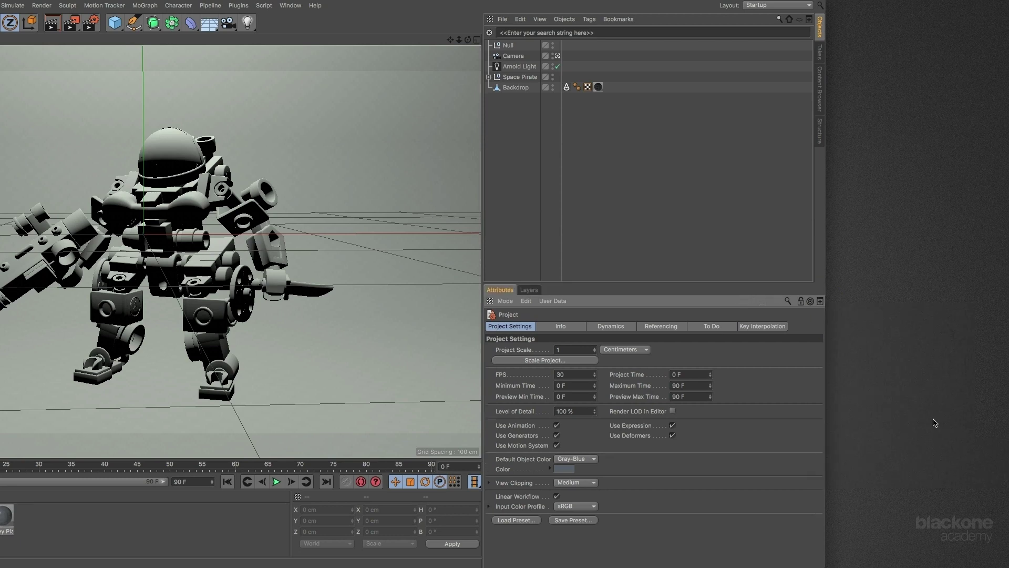
right_click(819, 29)
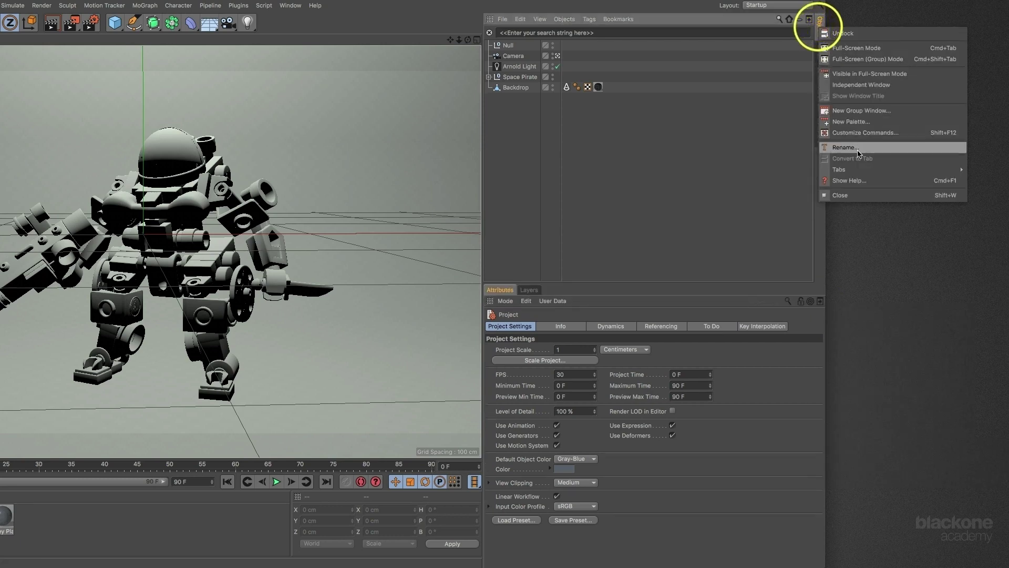
mouse_move(875, 170)
click(980, 170)
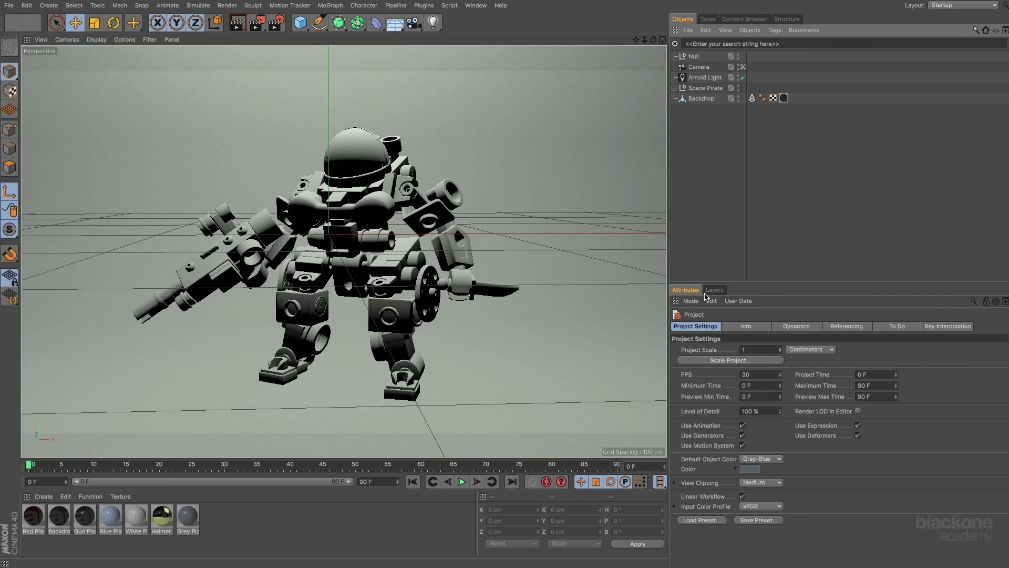
mouse_move(678, 300)
mouse_down()
mouse_move(881, 182)
mouse_move(887, 211)
mouse_up()
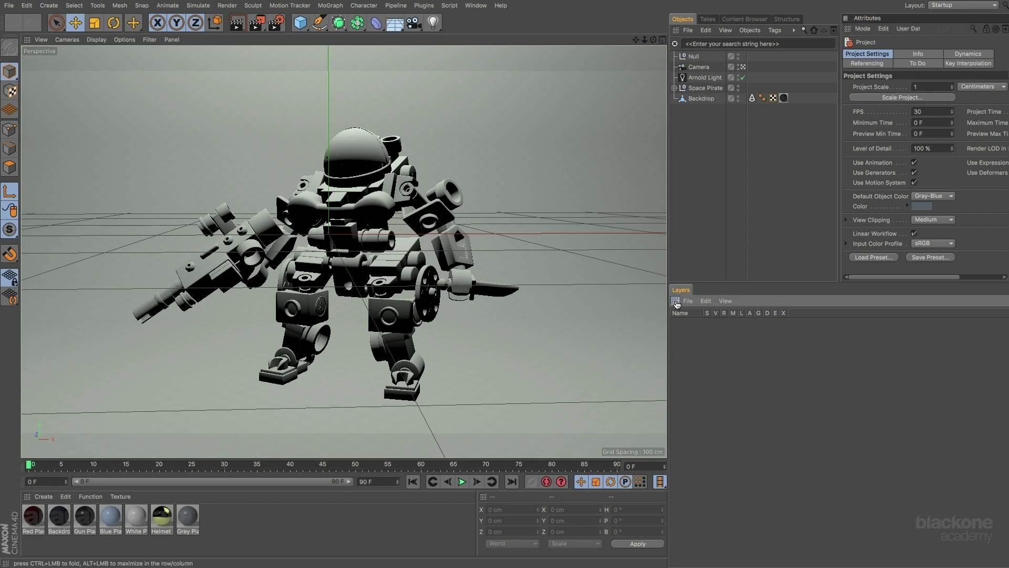
Step: Dock the Layers manager as a tab next to Attributes
click(677, 303)
click(865, 21)
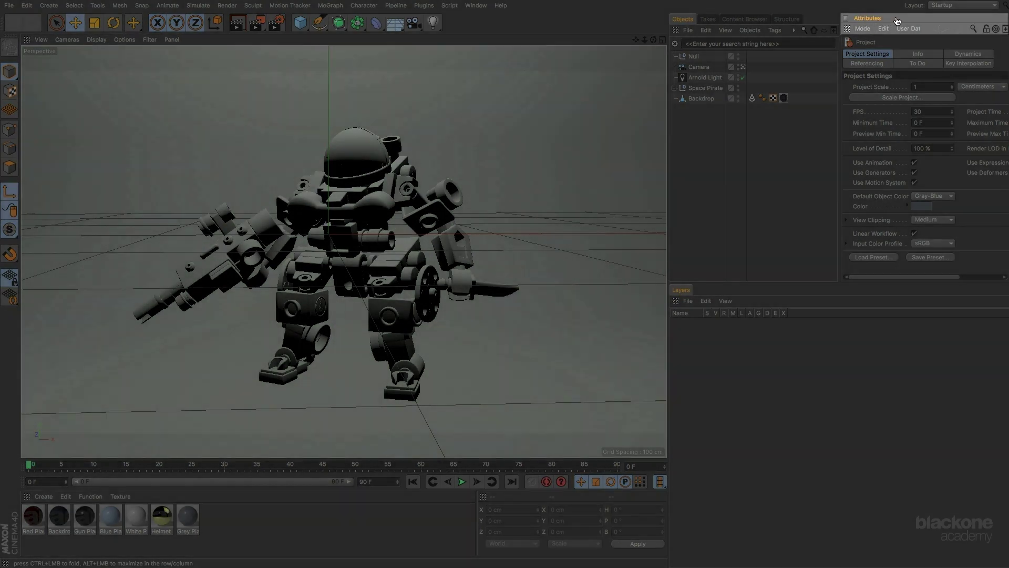
right_click(893, 21)
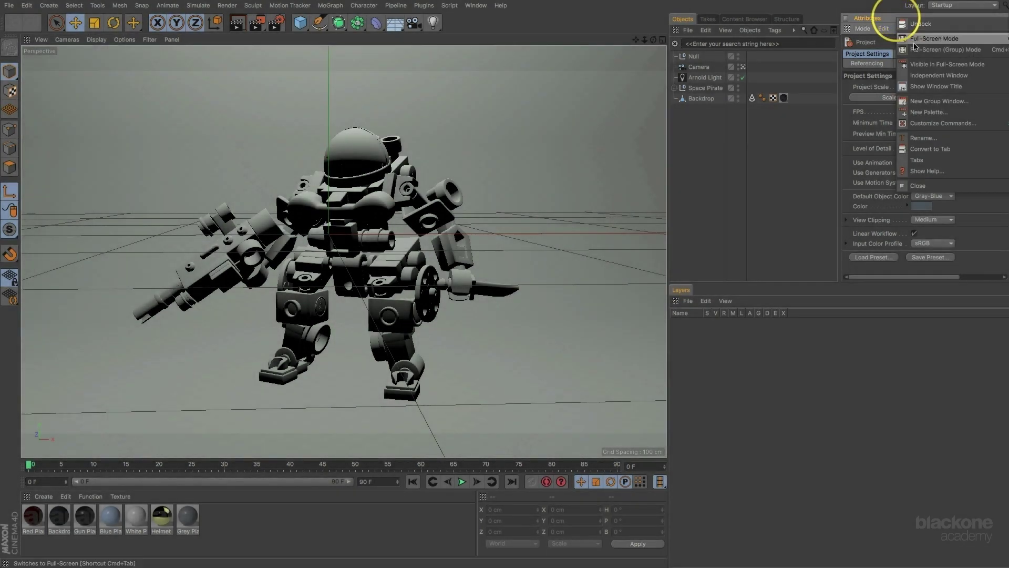
click(676, 296)
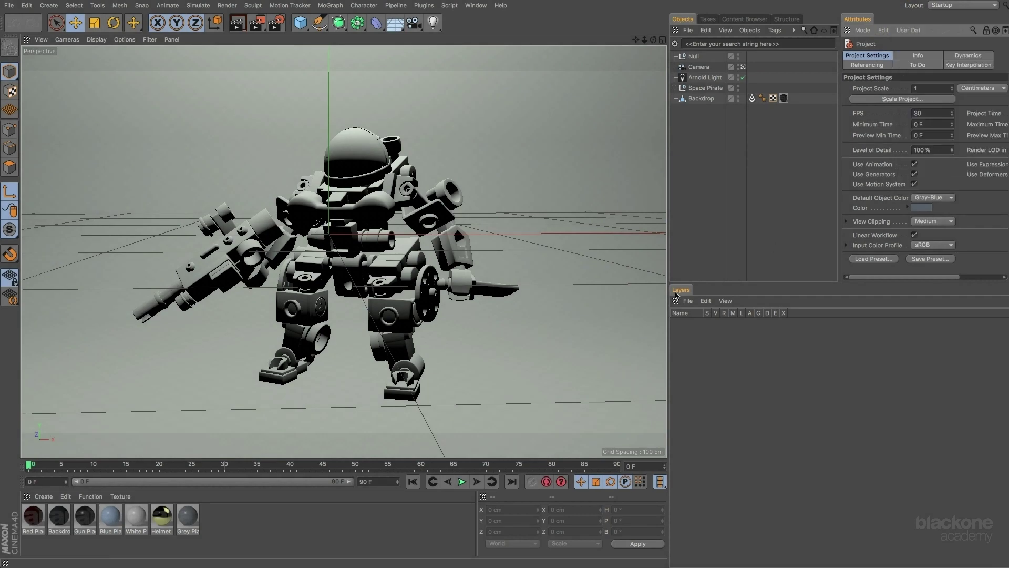
click(676, 300)
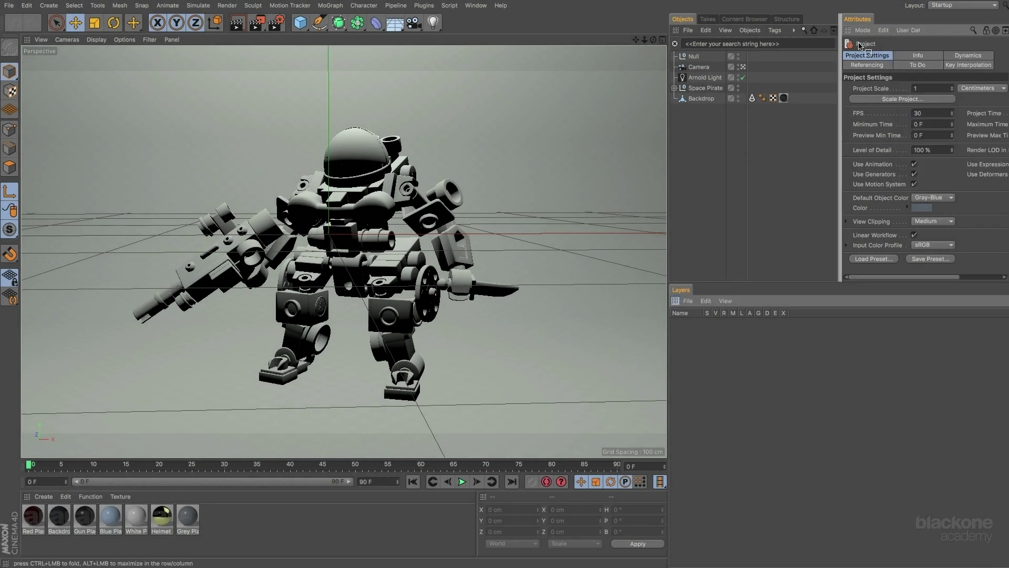
drag(860, 45, 860, 24)
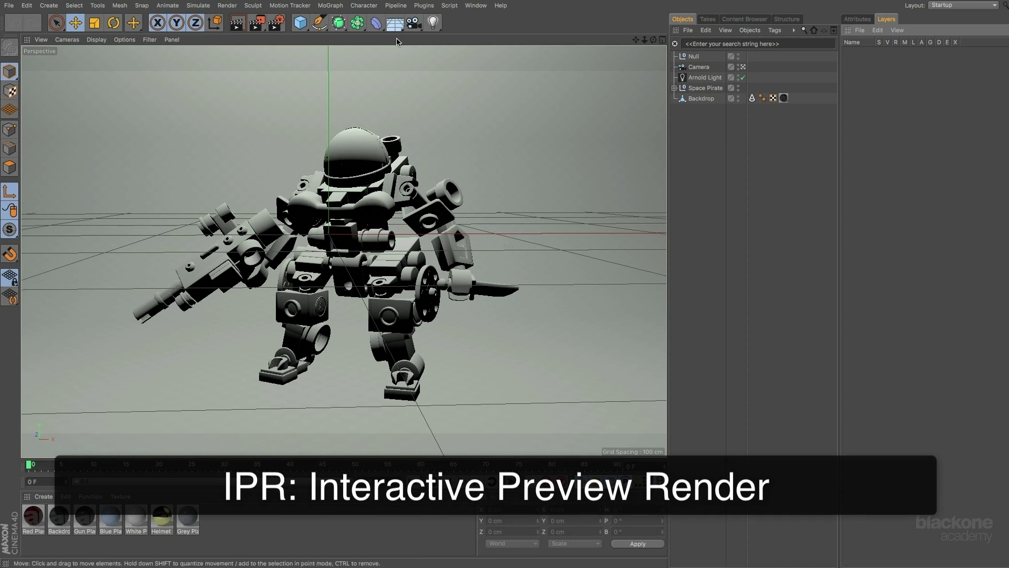
Step: Launch the Arnold IPR window, enlarge it, and dock it below the Objects manager
click(430, 7)
mouse_move(457, 35)
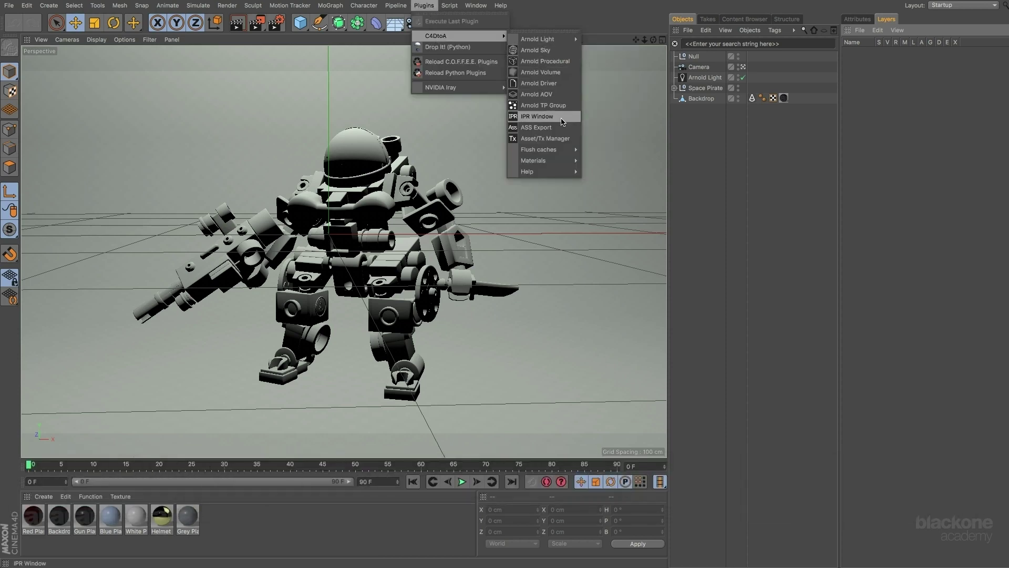
click(537, 117)
drag(522, 26, 471, 36)
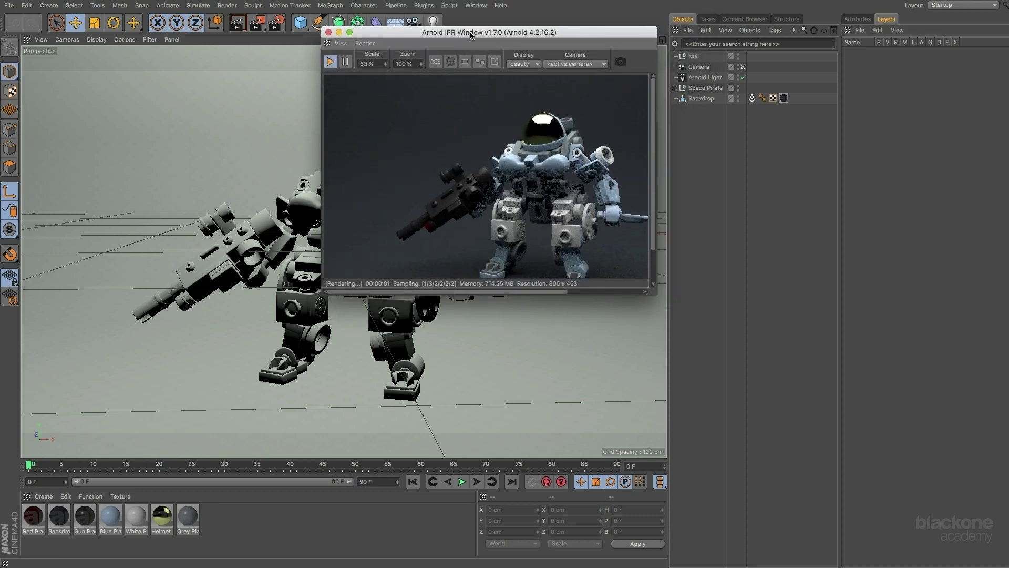
mouse_move(655, 294)
mouse_down()
mouse_move(724, 351)
mouse_move(753, 331)
mouse_up()
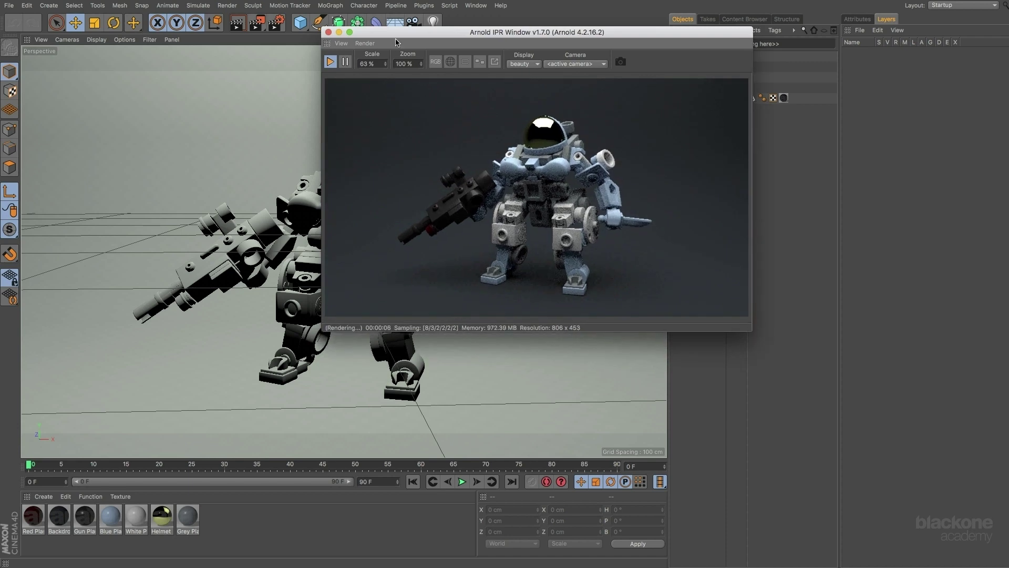
drag(396, 41, 382, 46)
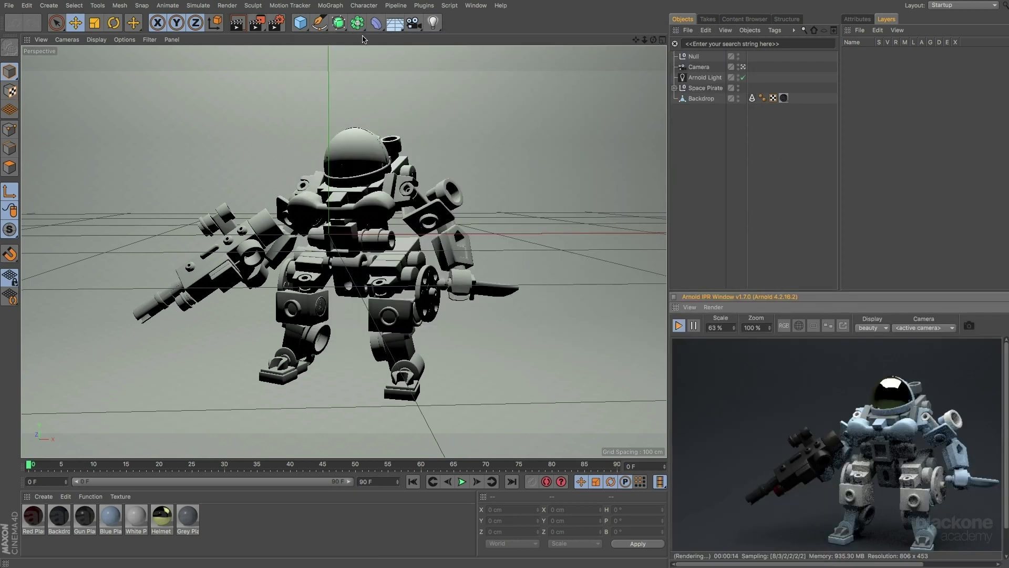
click(421, 6)
mouse_move(457, 36)
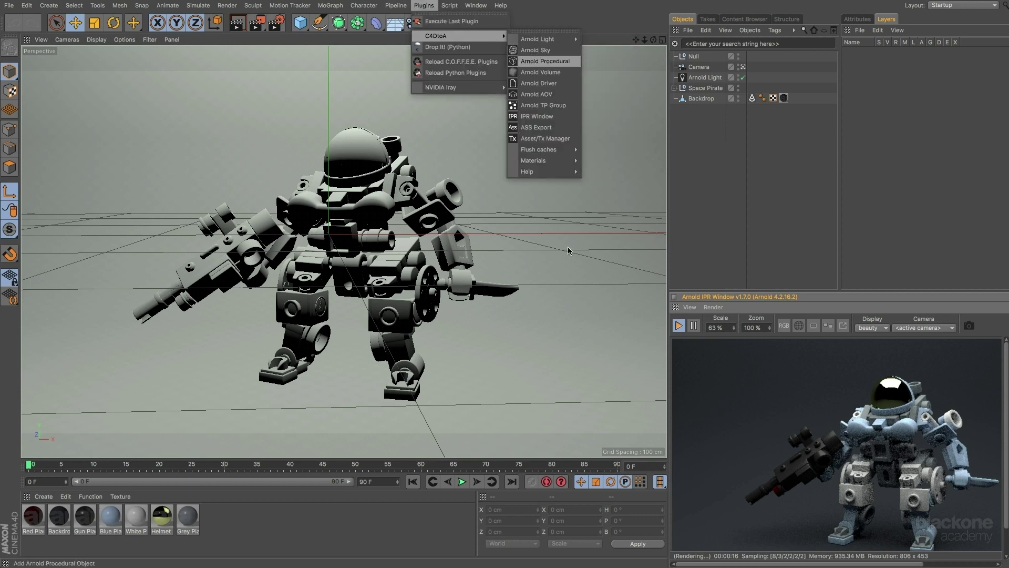
Step: Dock a C4DtoA command palette beside the Coordinates manager, then reopen Arnold Render Settings
click(537, 32)
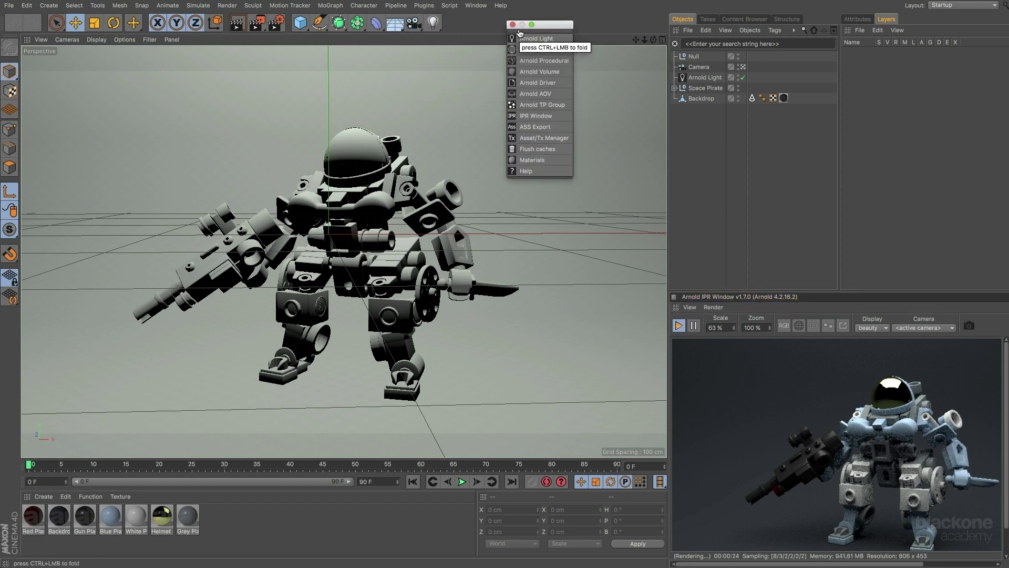
mouse_move(611, 281)
mouse_down()
mouse_move(656, 522)
mouse_move(666, 527)
mouse_up()
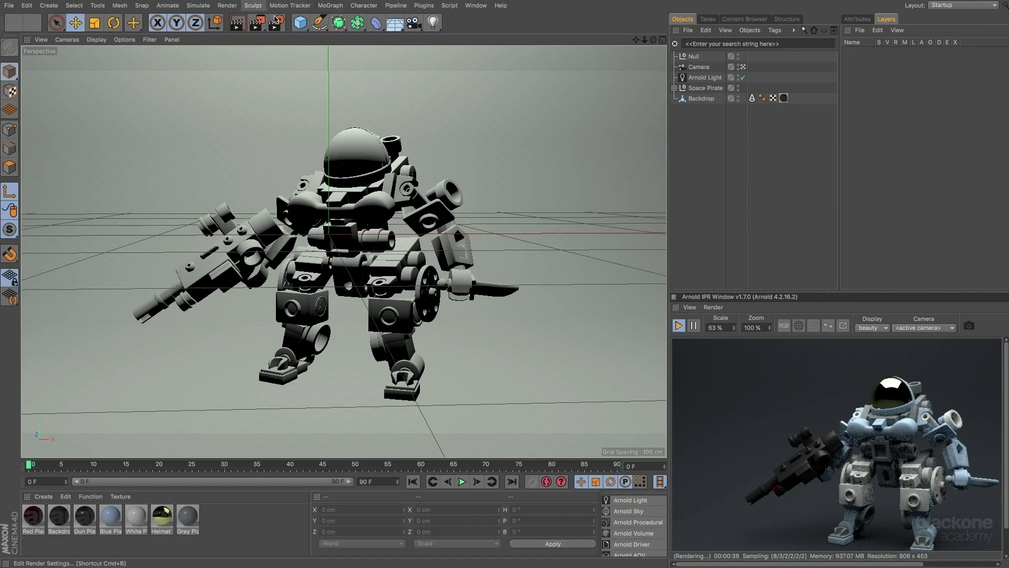
click(278, 22)
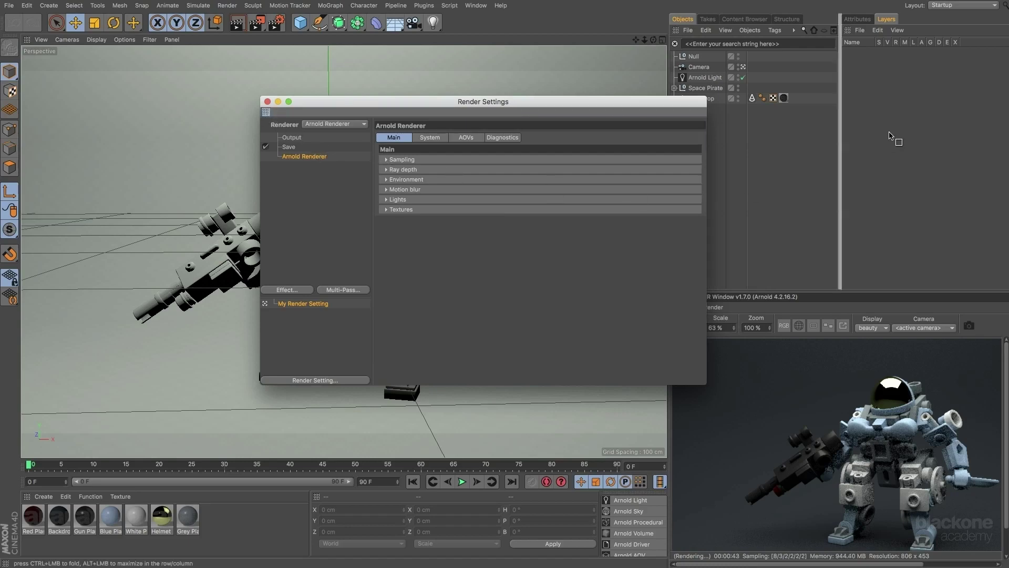
Step: Dock Render Settings as a tab beside Attributes and Layers, and raise the viewport/timeline divider
drag(892, 24, 893, 25)
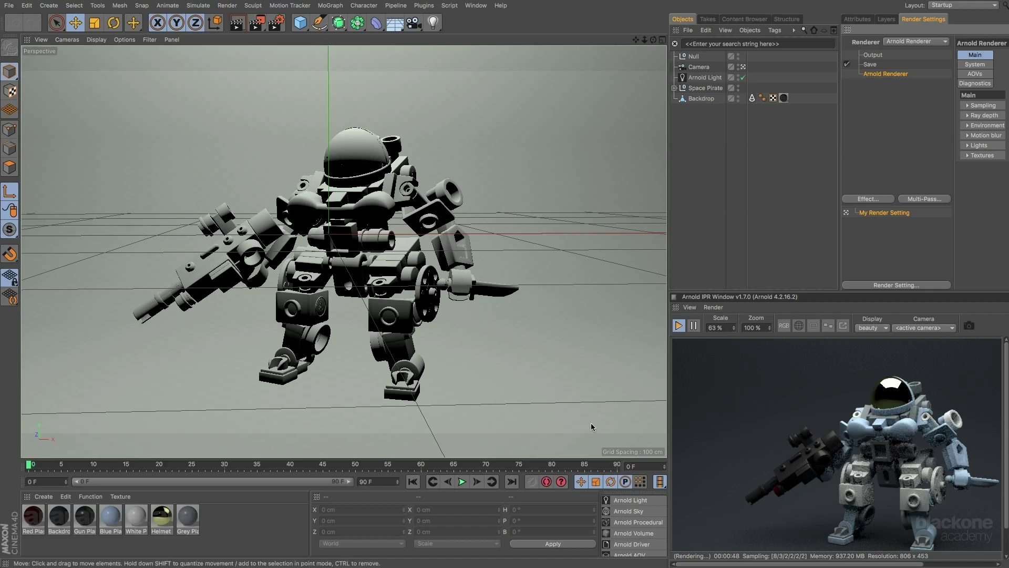
drag(569, 454, 570, 421)
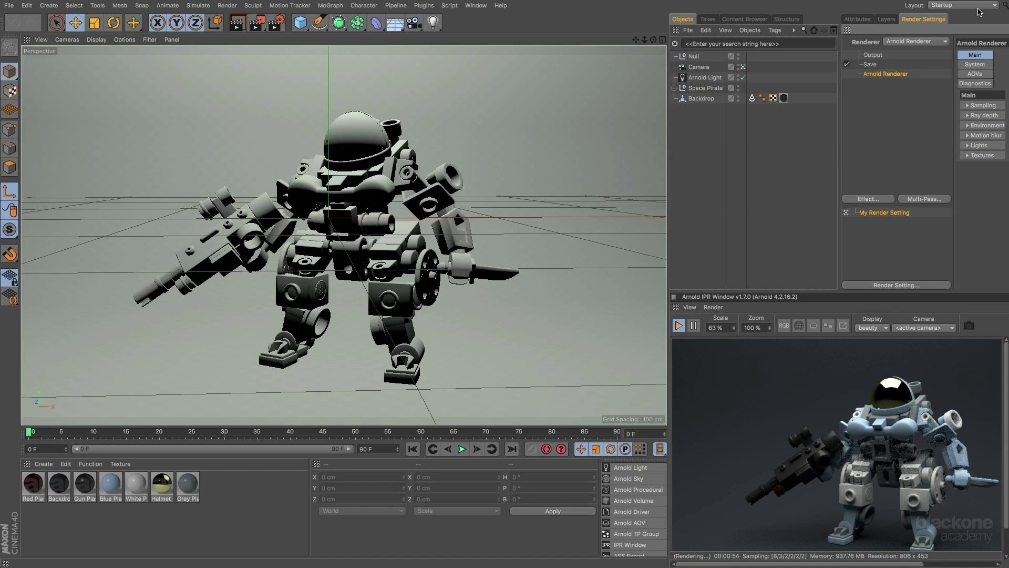
Step: Choose 'Arnold layout (User)' from the Layout dropdown
click(965, 6)
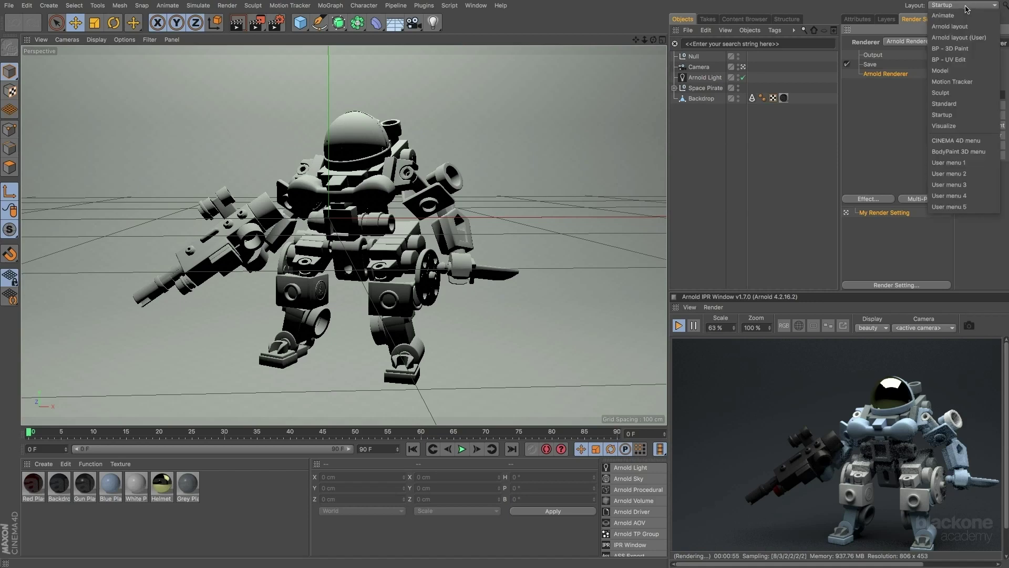
click(971, 38)
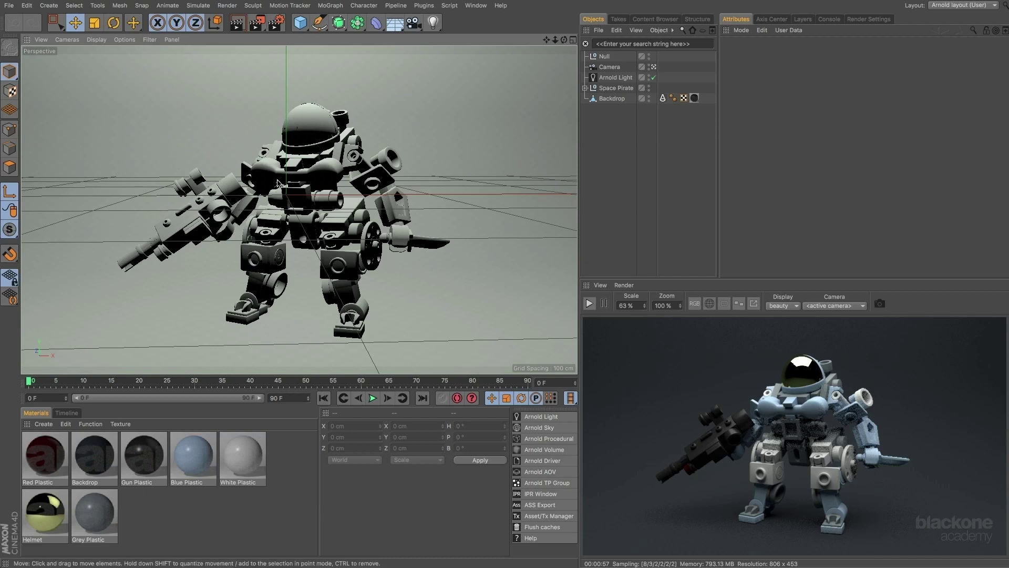
Step: Set the command toolbar, mode toolbar and Material Manager swatches to Medium Icons
right_click(179, 30)
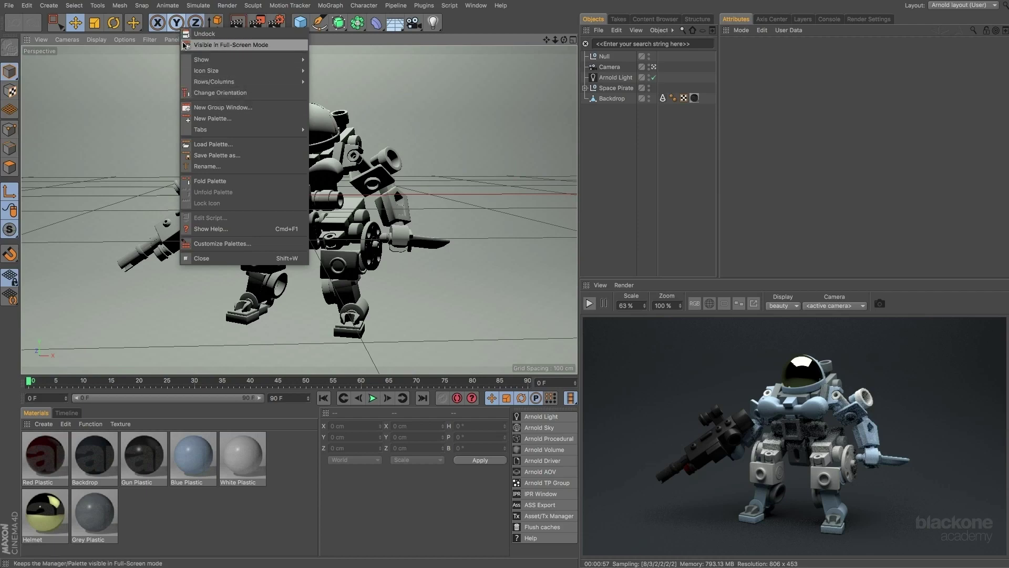
mouse_move(206, 70)
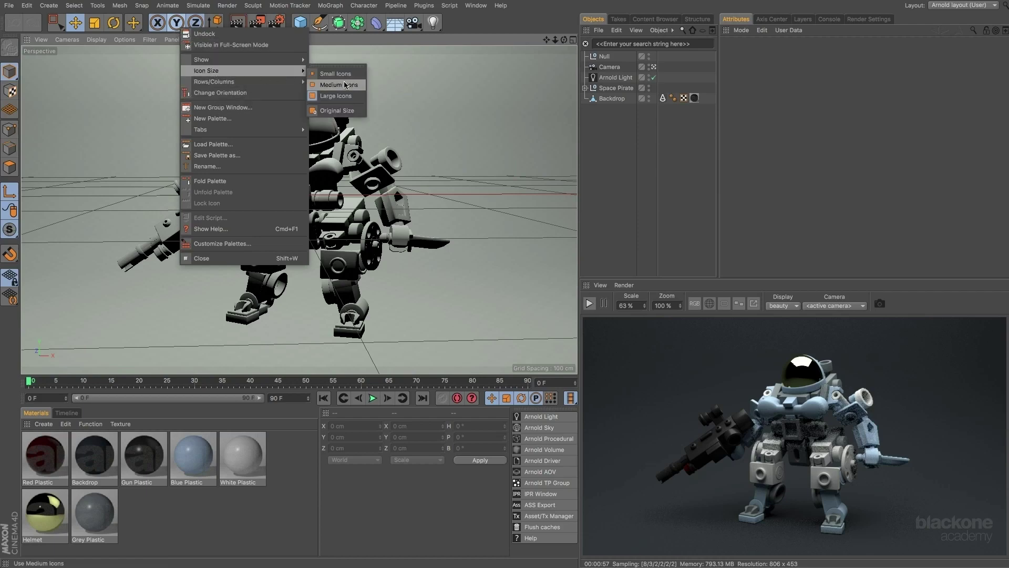
click(345, 85)
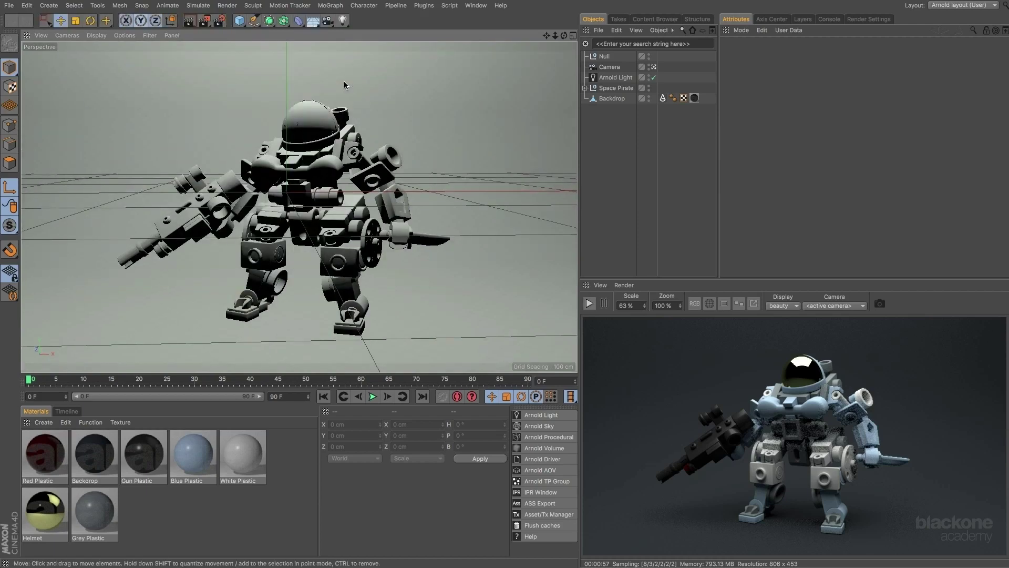
right_click(11, 190)
mouse_move(48, 232)
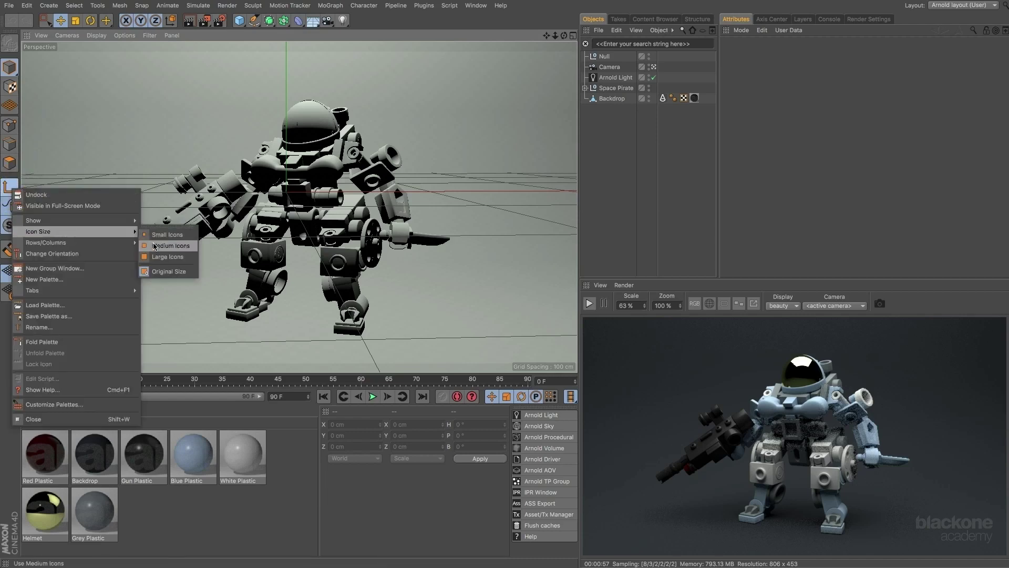
click(153, 244)
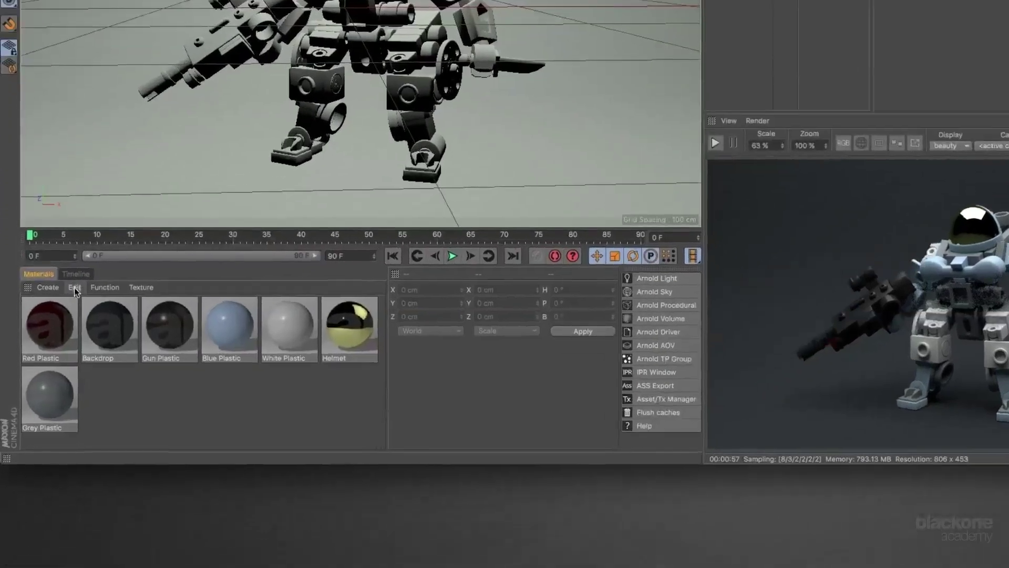
click(62, 422)
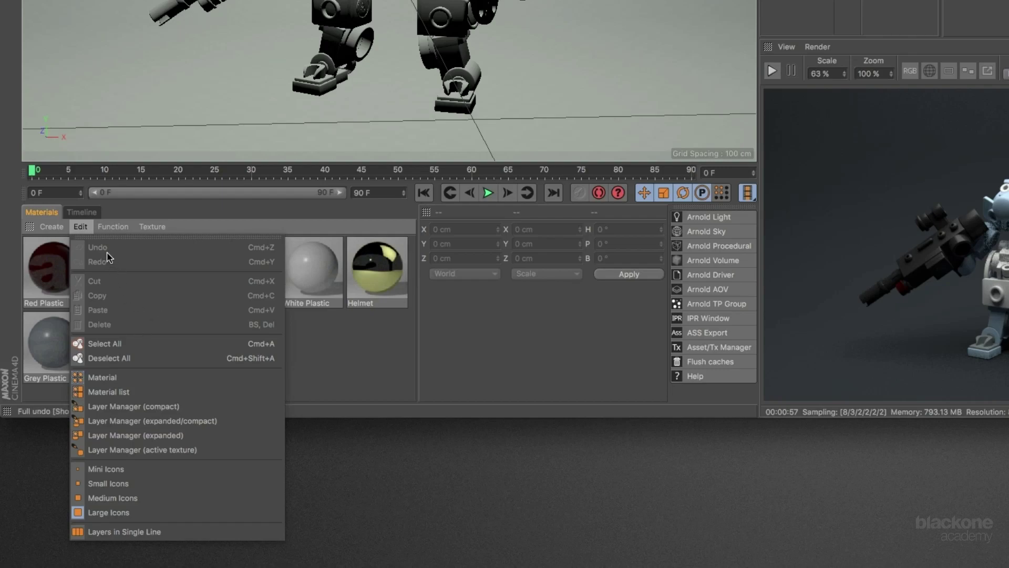
click(122, 498)
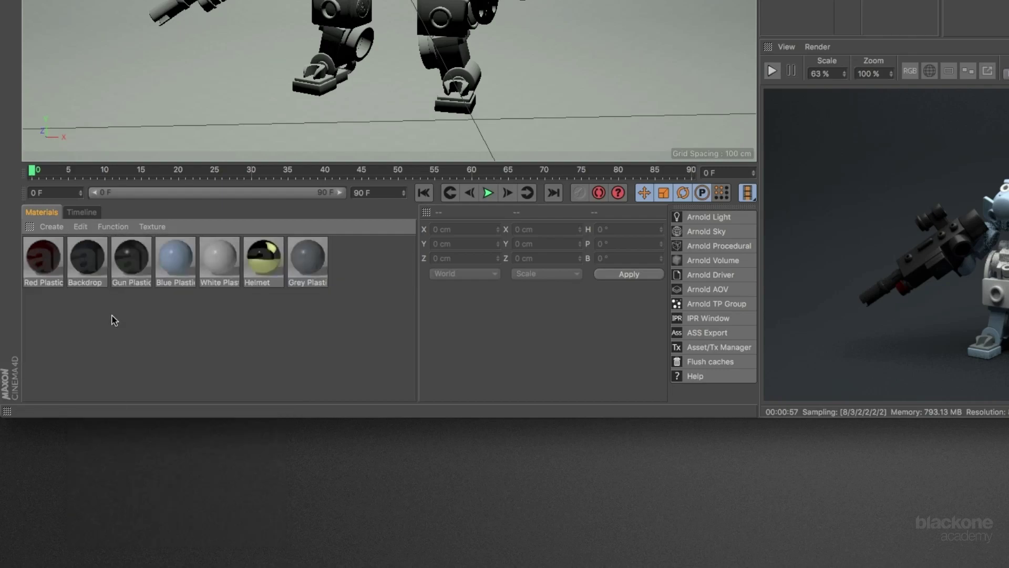